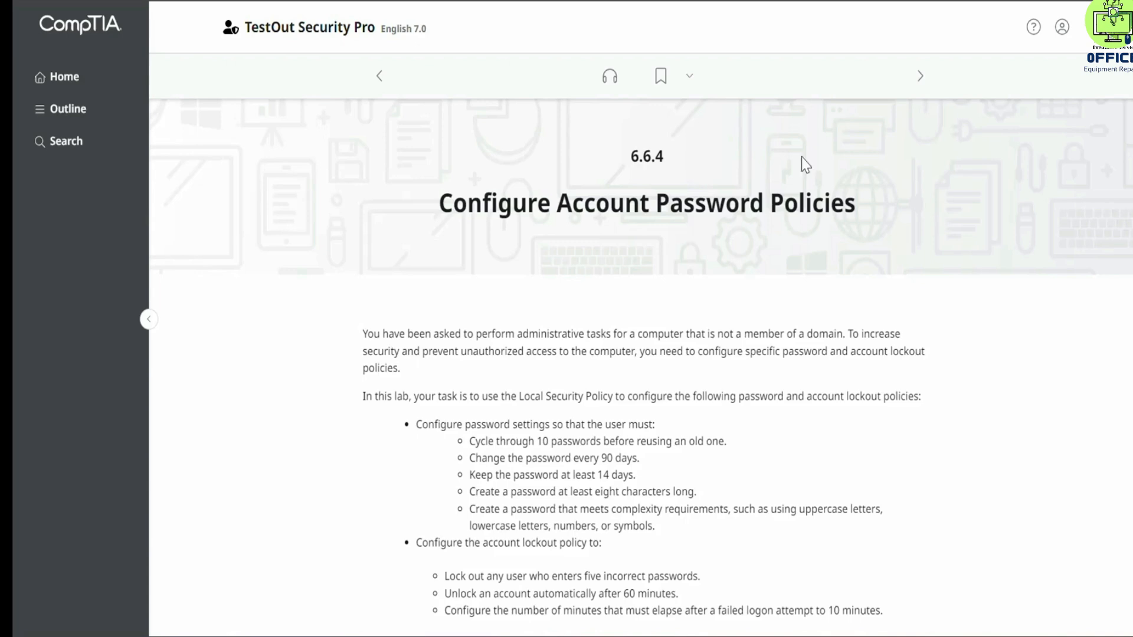
Step: Start the Configure Account Password Policies lab and open Local Security Policy from the Windows Administrative Tools
scroll(806, 165, "down", 3)
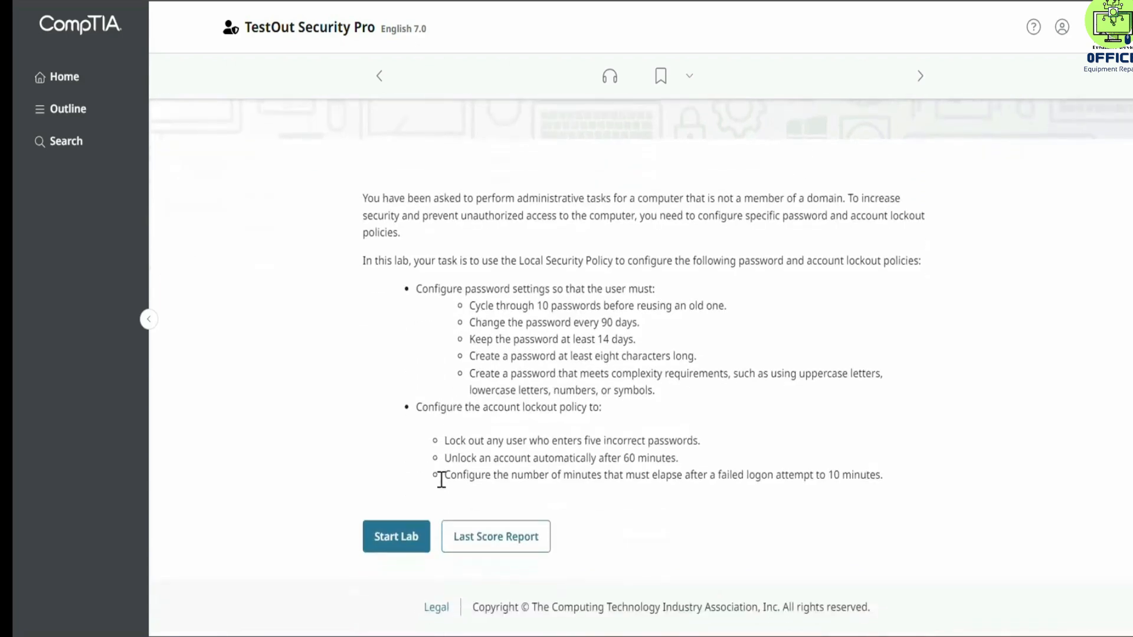
left_click(400, 538)
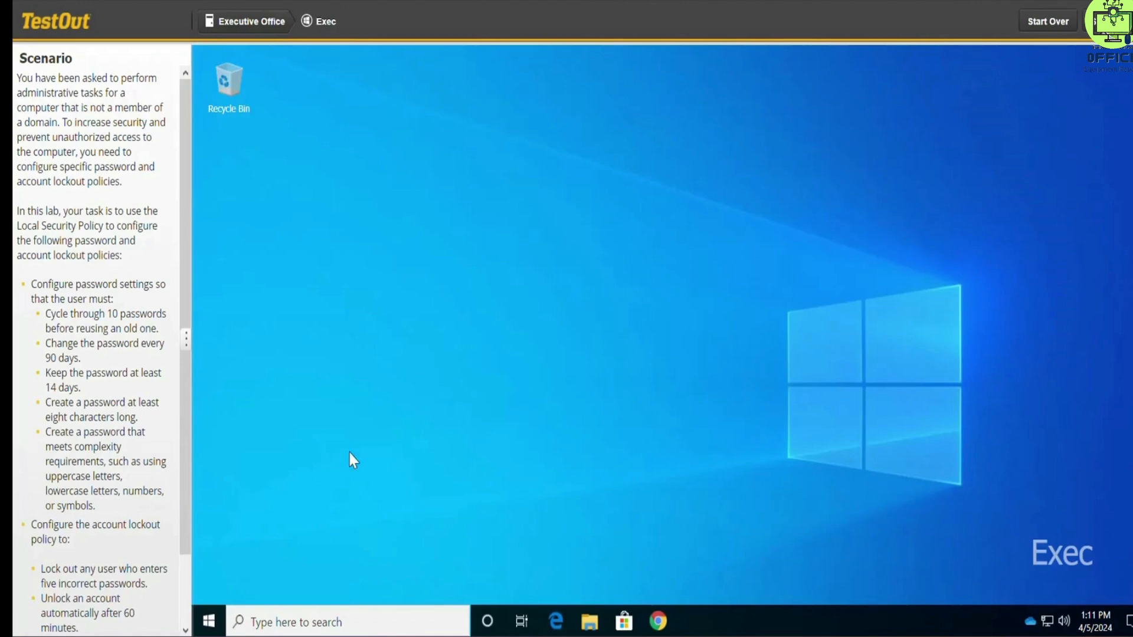
left_click(212, 614)
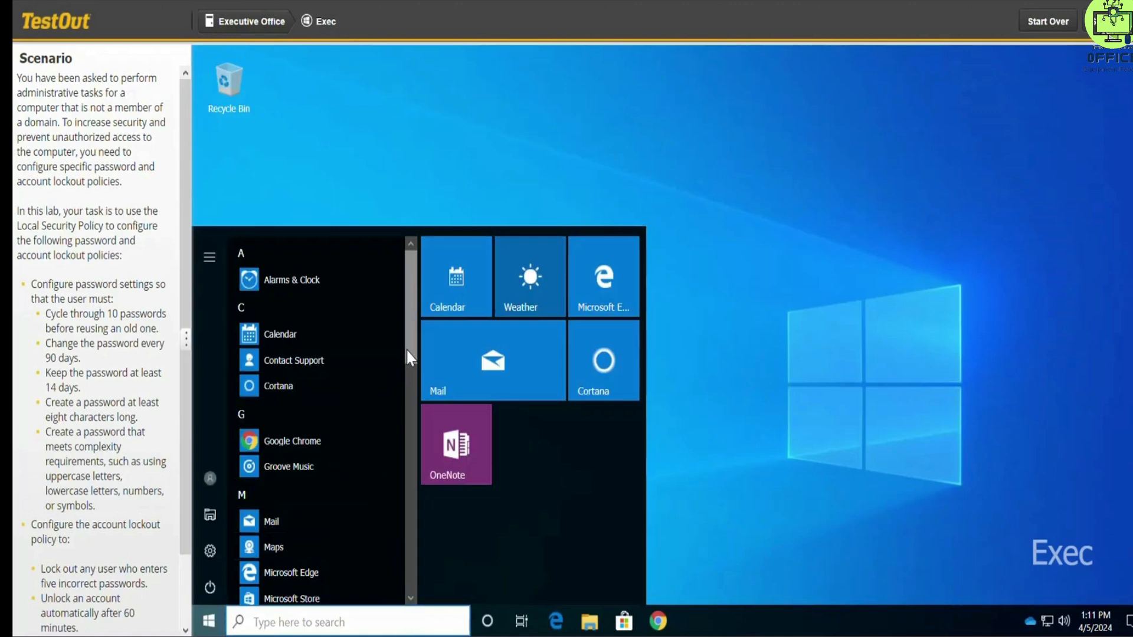
left_click_drag(408, 352, 371, 584)
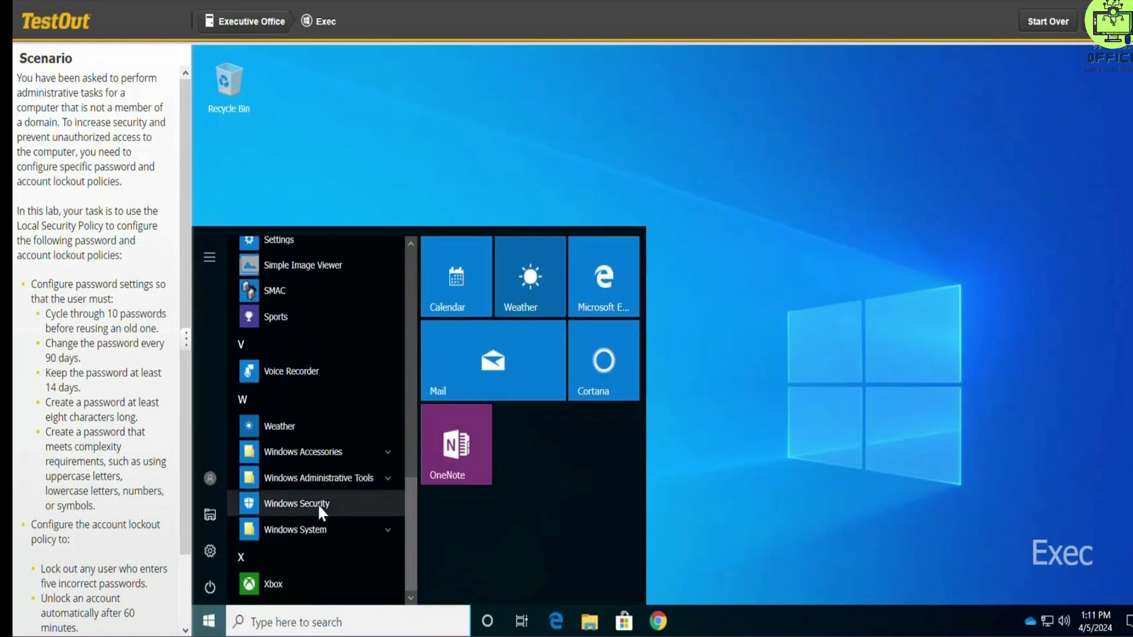
left_click(318, 478)
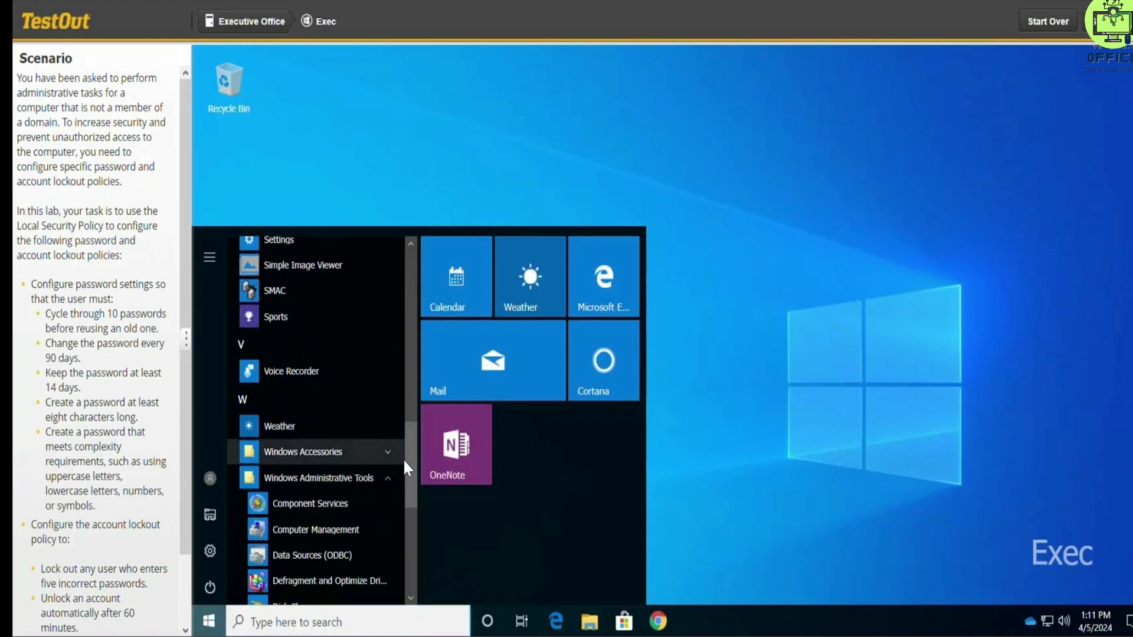
left_click_drag(408, 458, 398, 520)
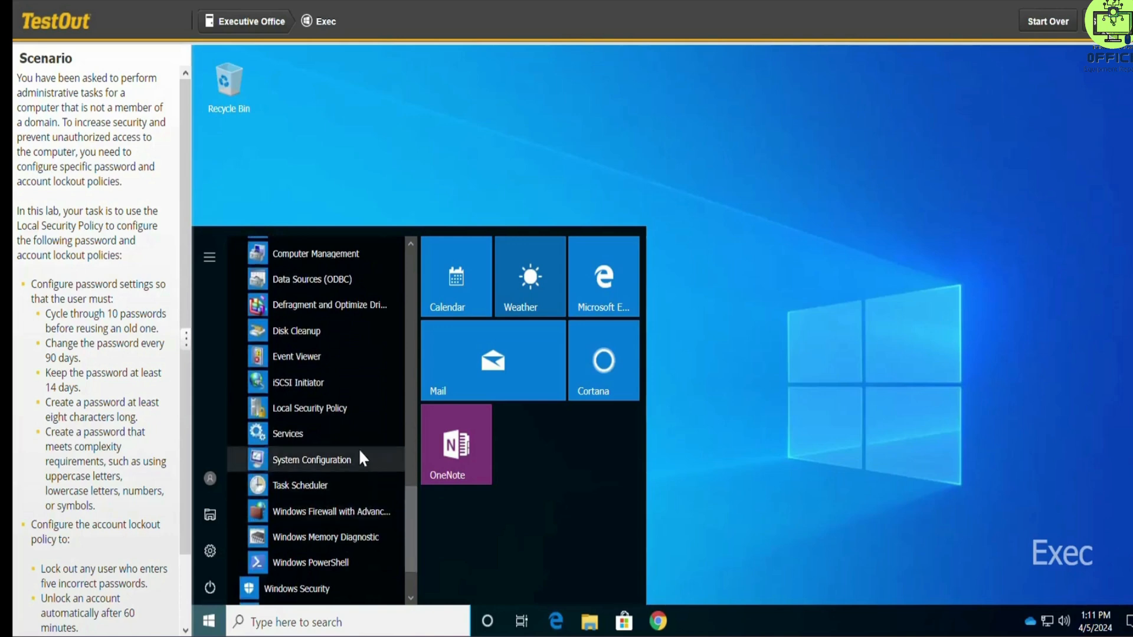
left_click(352, 412)
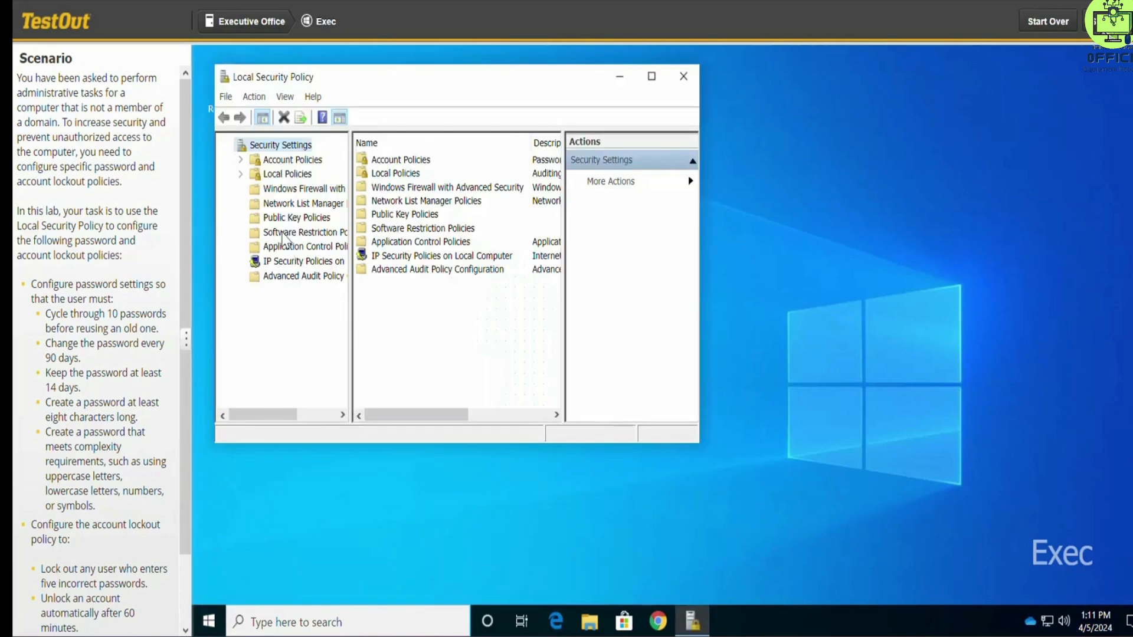
Step: In the account policies' Password Policy, set Enforce password history to 10 passwords remembered and apply it
left_click(239, 158)
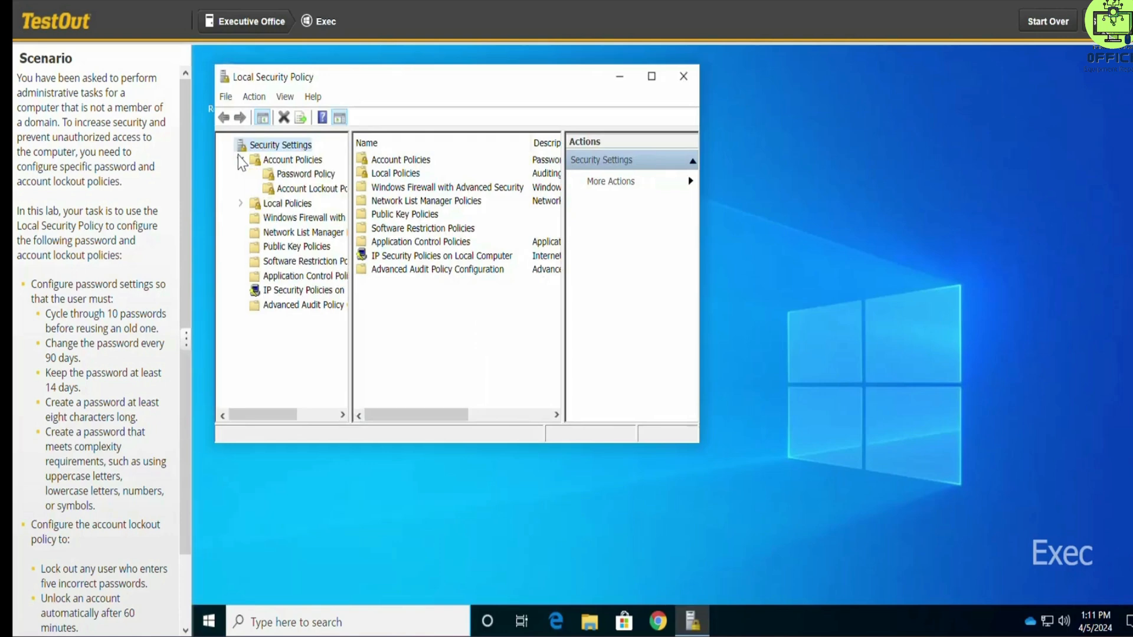
left_click(298, 176)
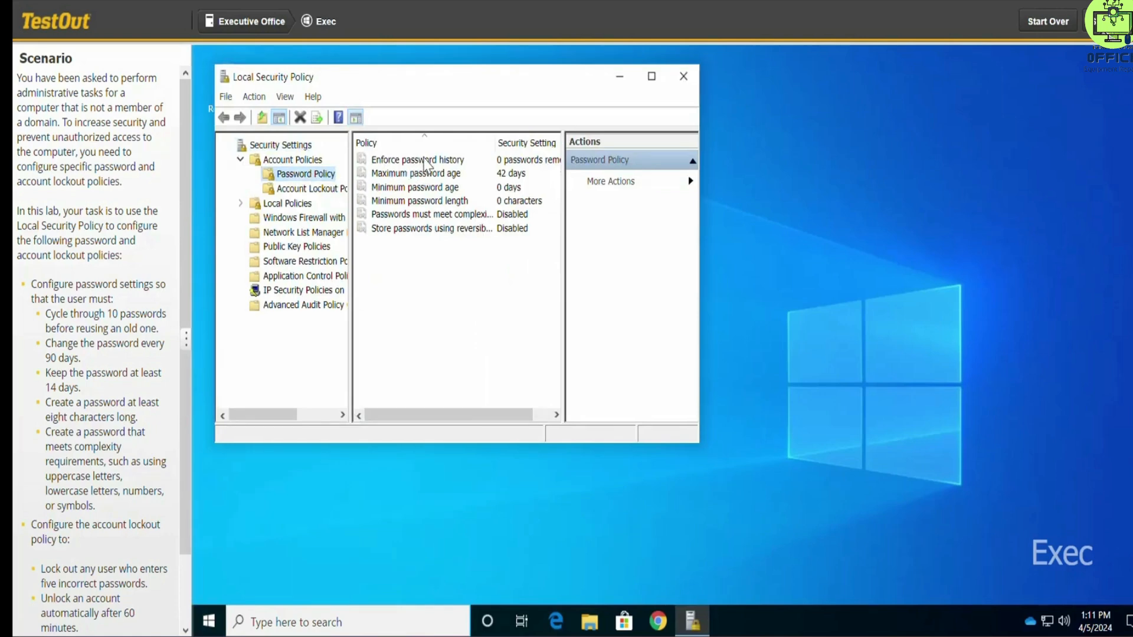
left_click(426, 163)
double_click(427, 162)
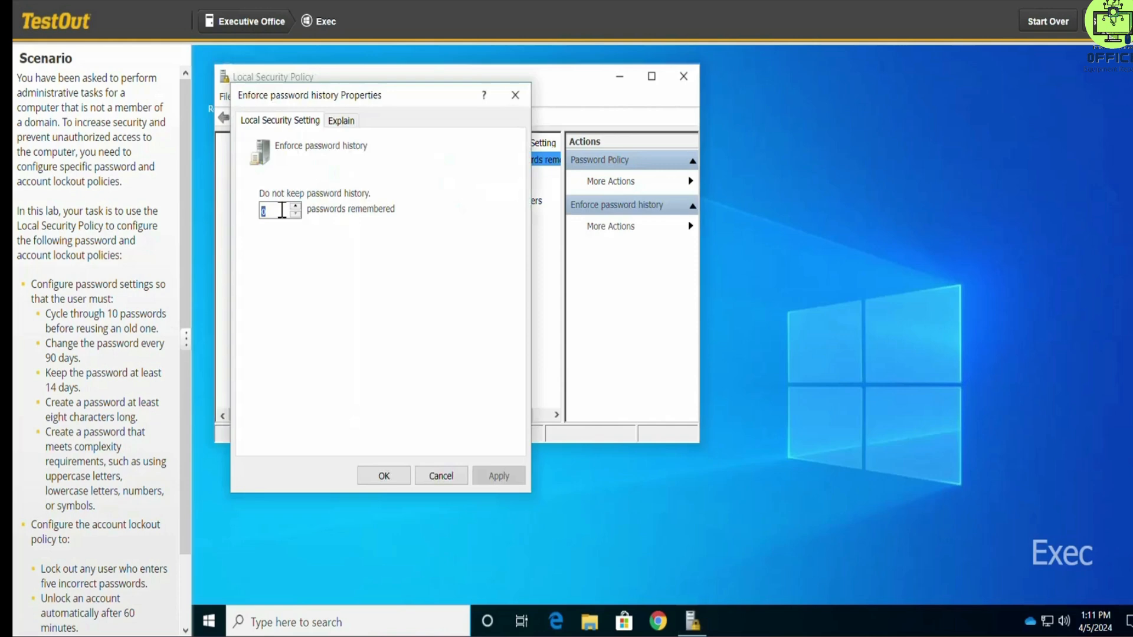
type("1")
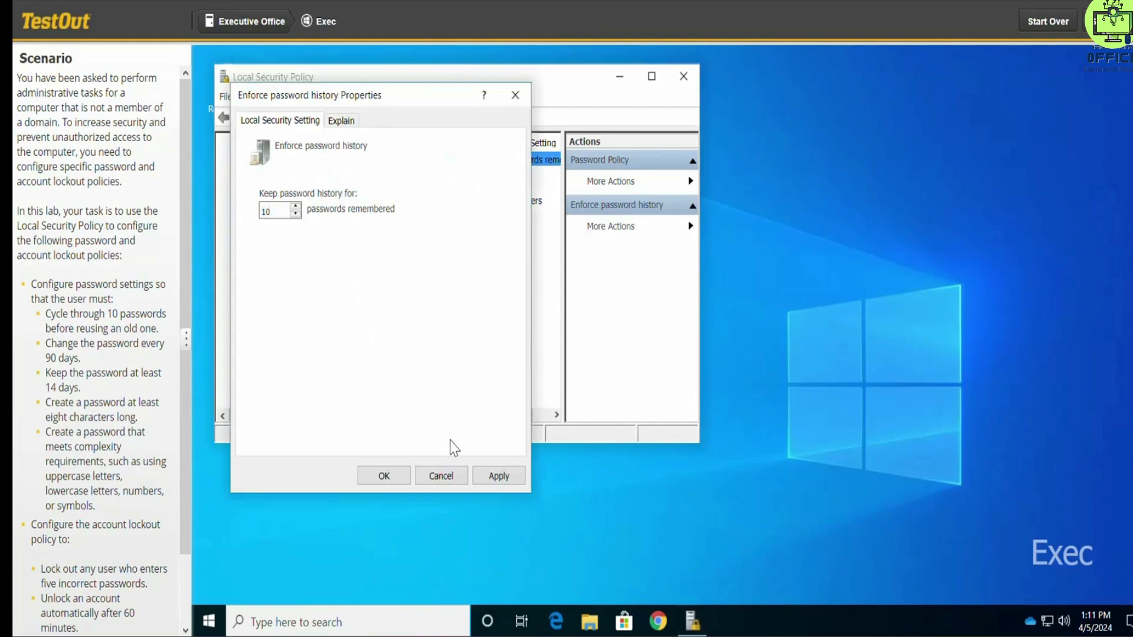
left_click(494, 475)
left_click(385, 475)
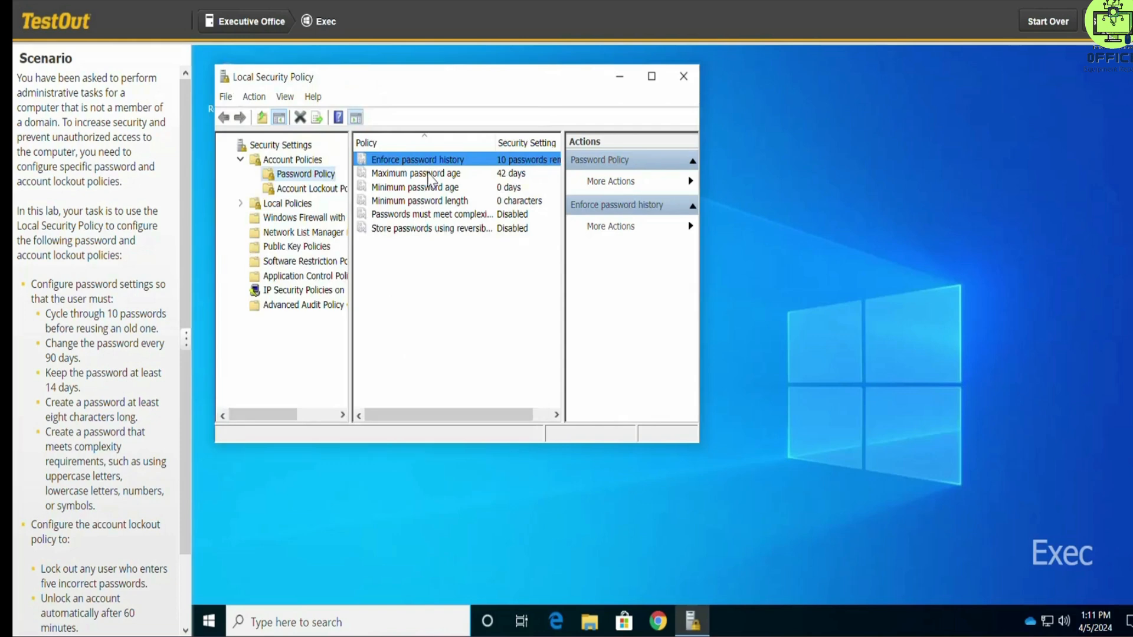
Step: Set the Maximum password age policy so that passwords expire in 90 days, and apply it
left_click(429, 177)
double_click(429, 177)
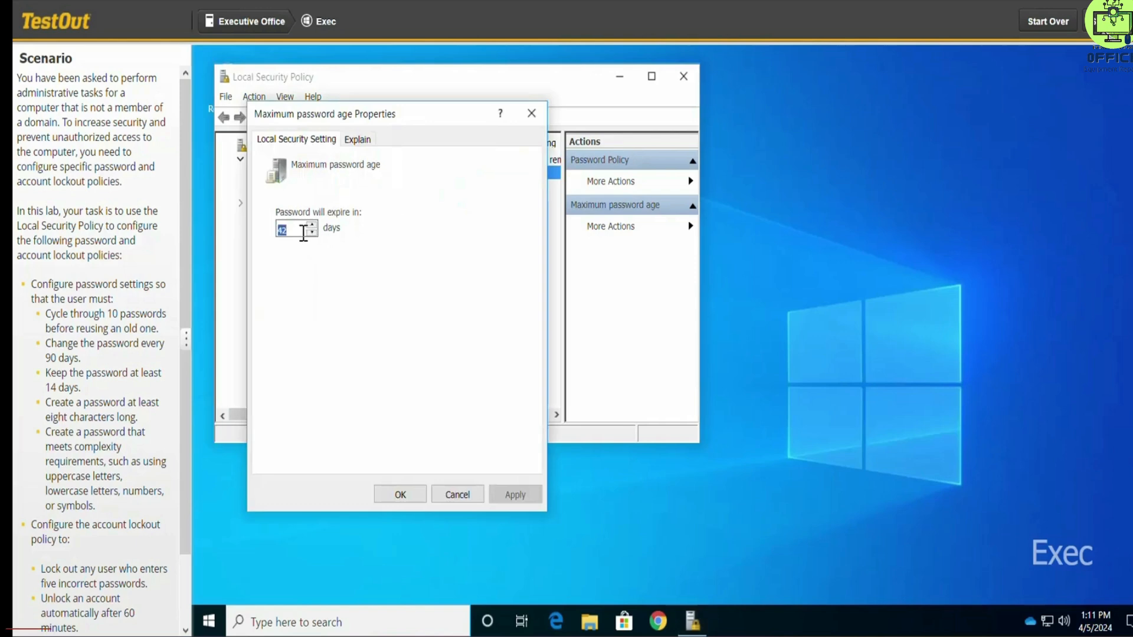
type("9")
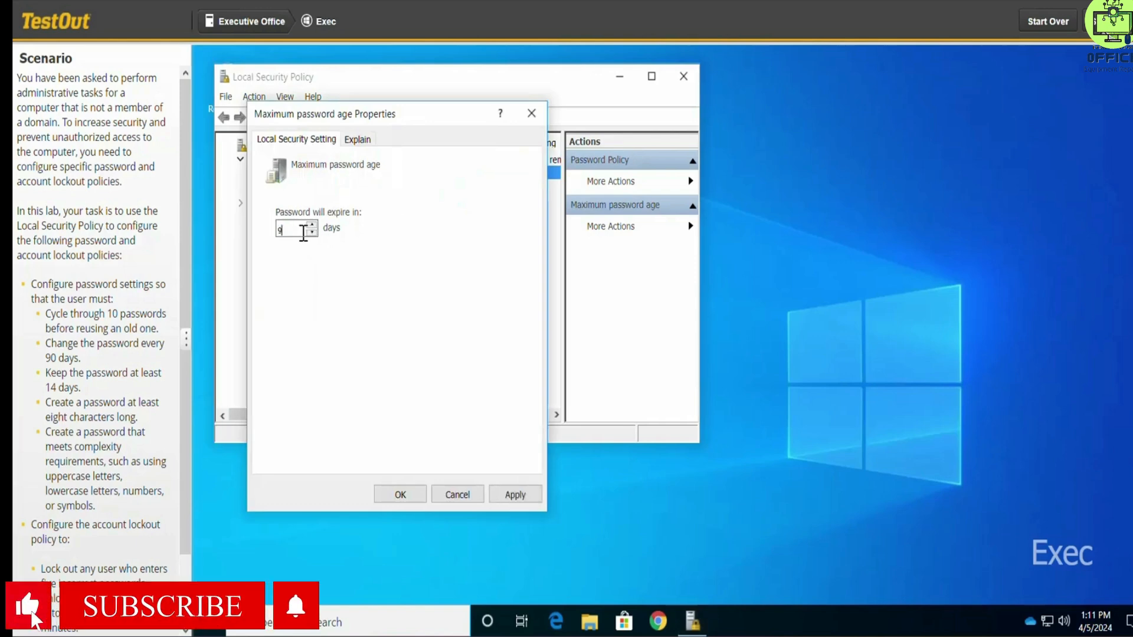
type("0")
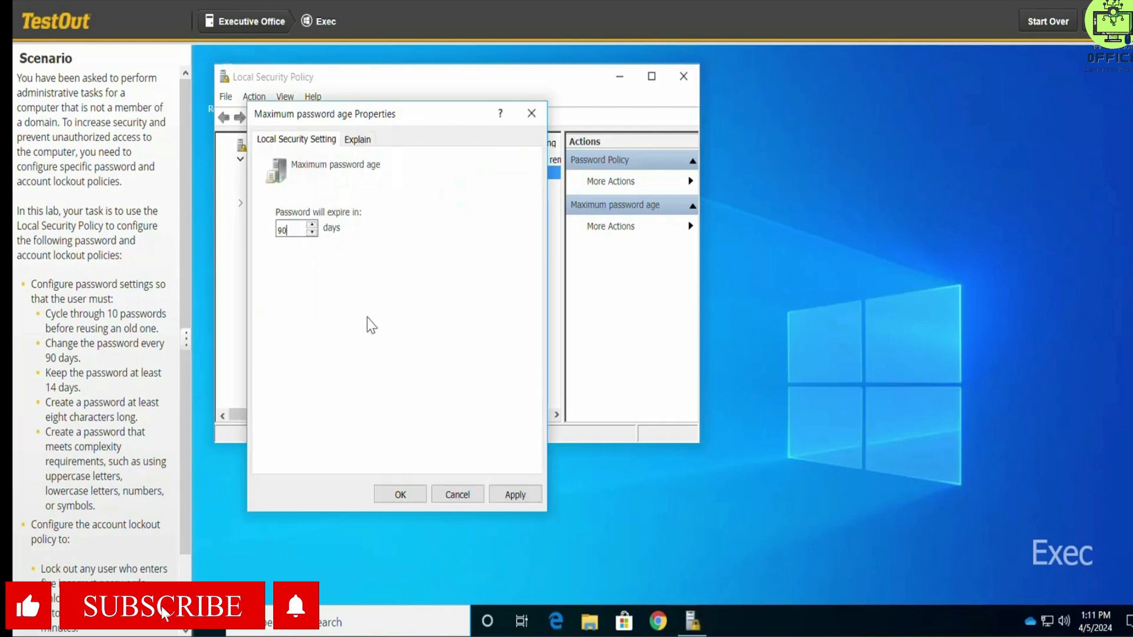
left_click(502, 494)
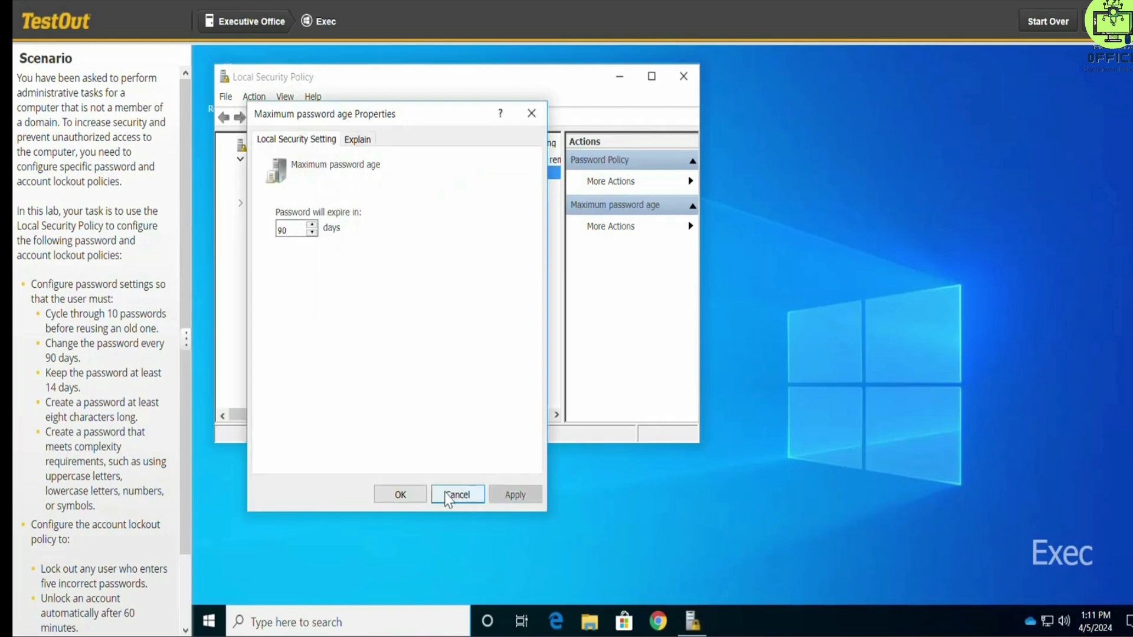
left_click(416, 494)
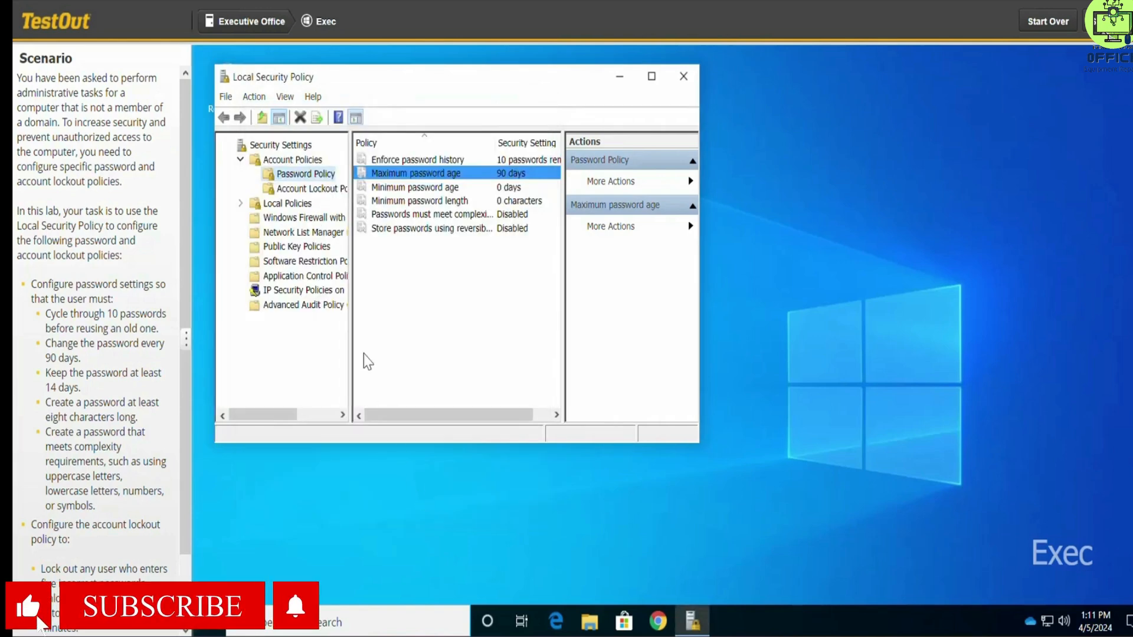
Step: Set the Minimum password age policy so that passwords can be changed after 14 days, and apply it
double_click(411, 187)
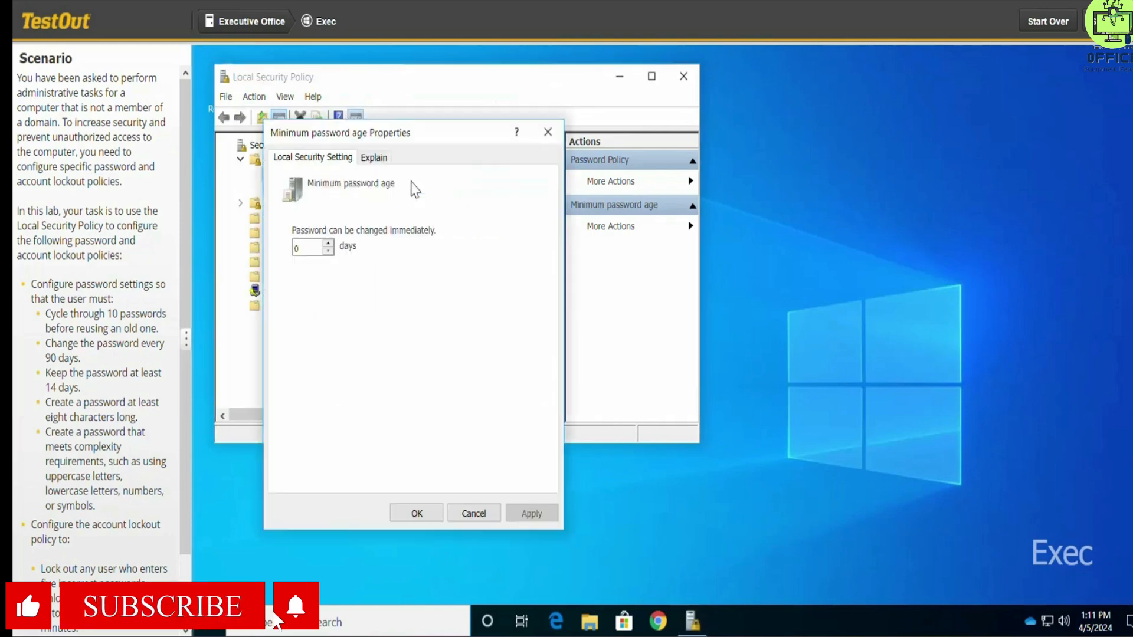
double_click(301, 243)
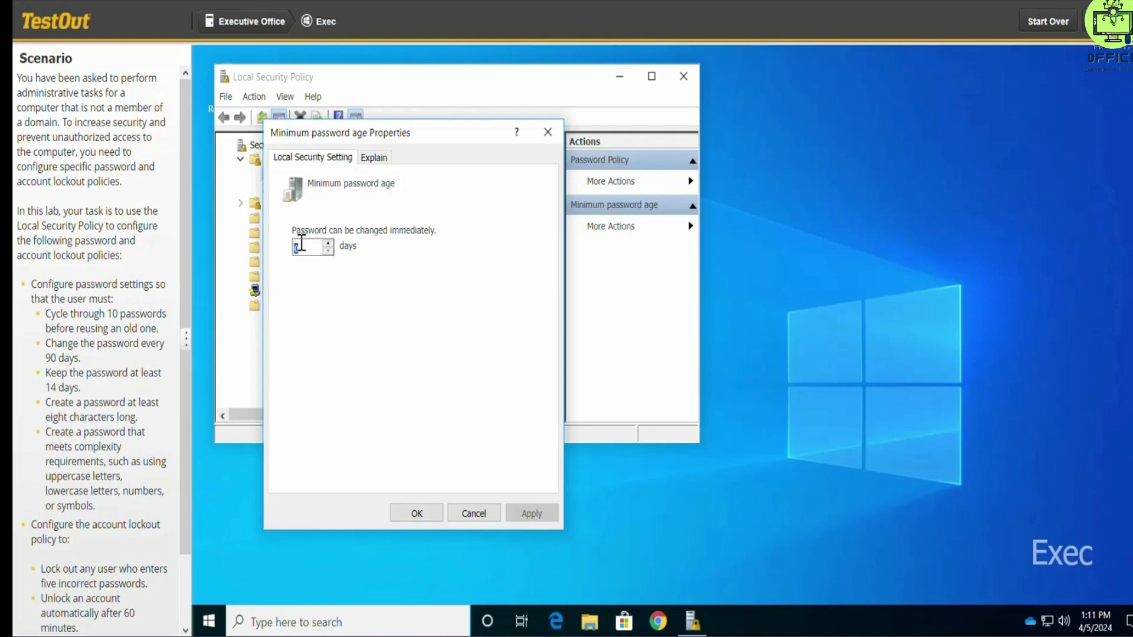
type("14")
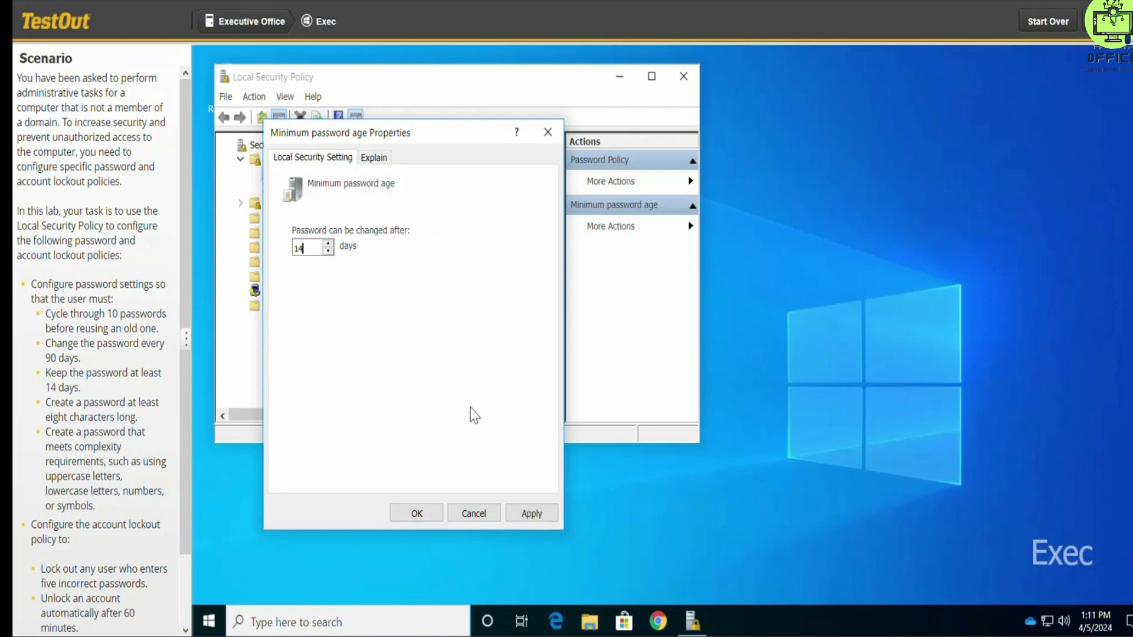
left_click(531, 512)
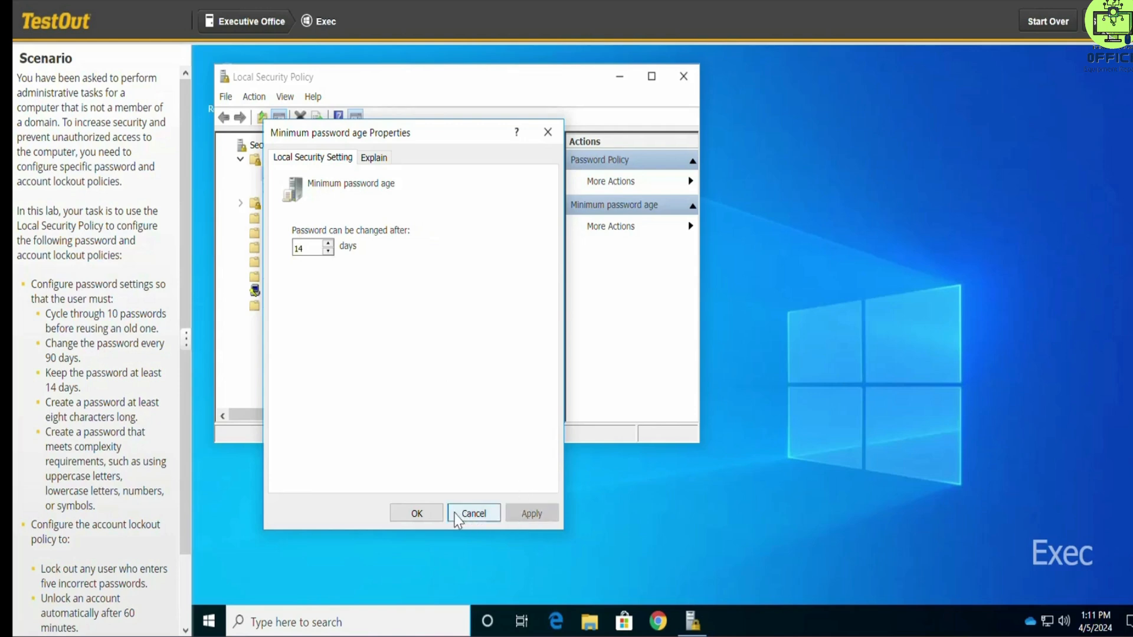
left_click(416, 514)
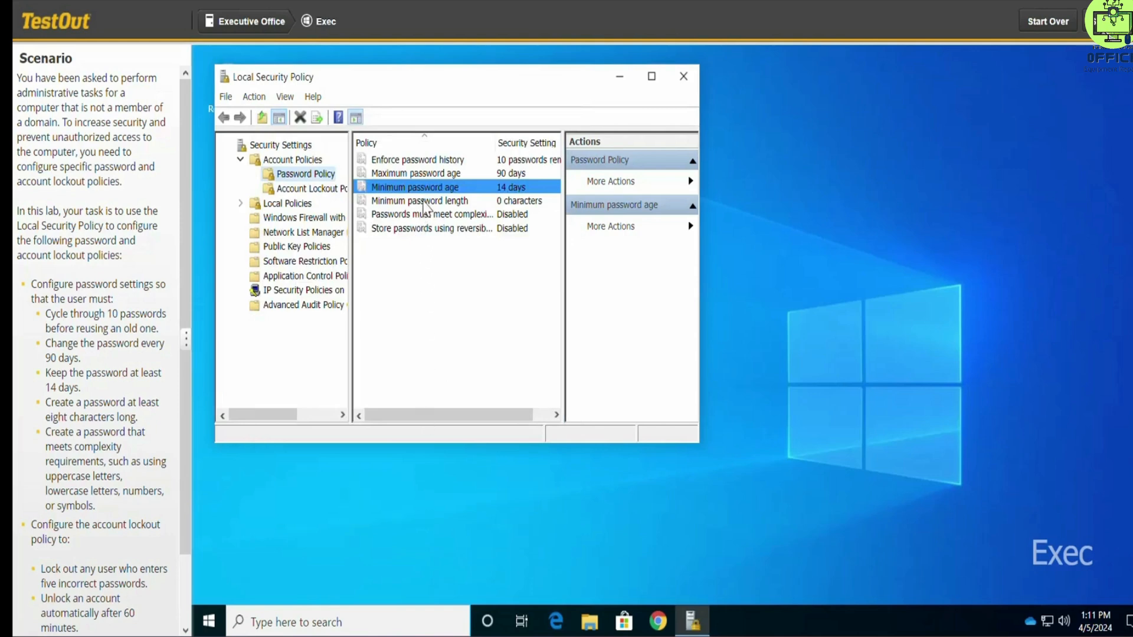
Step: Set the Minimum password length policy to at least 8 characters and apply it
left_click(424, 202)
double_click(424, 202)
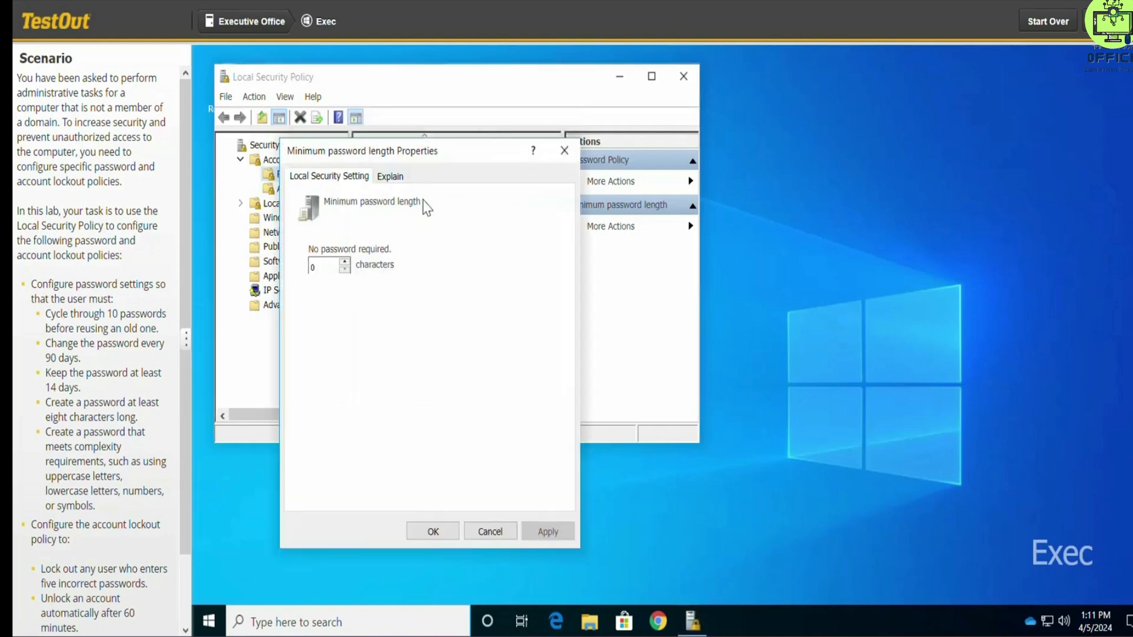
double_click(329, 271)
type("8")
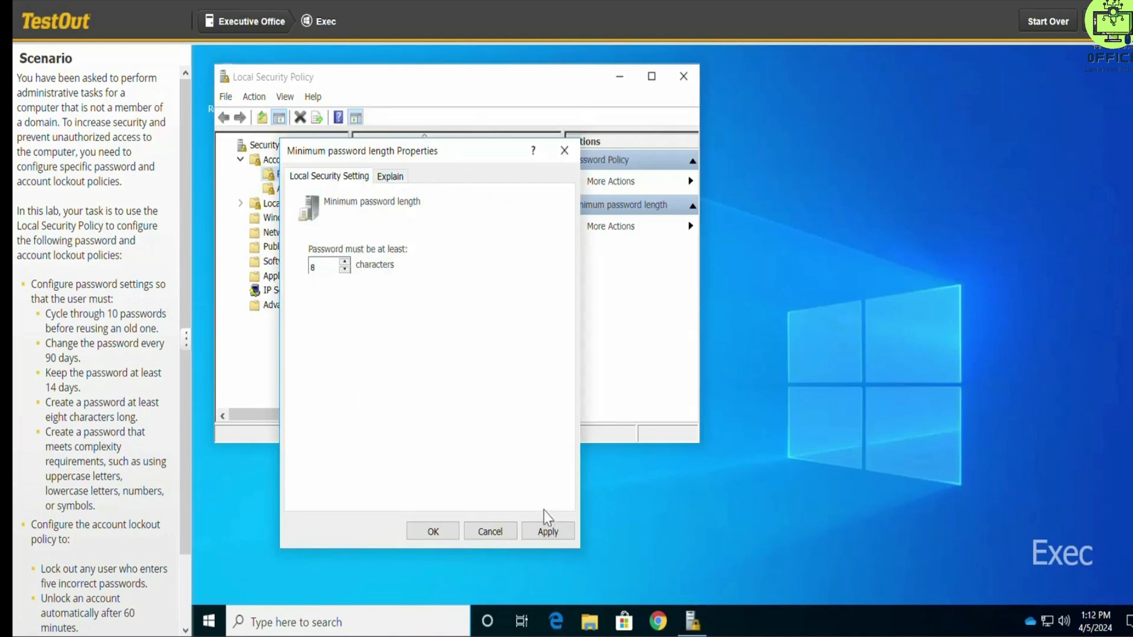
left_click(549, 532)
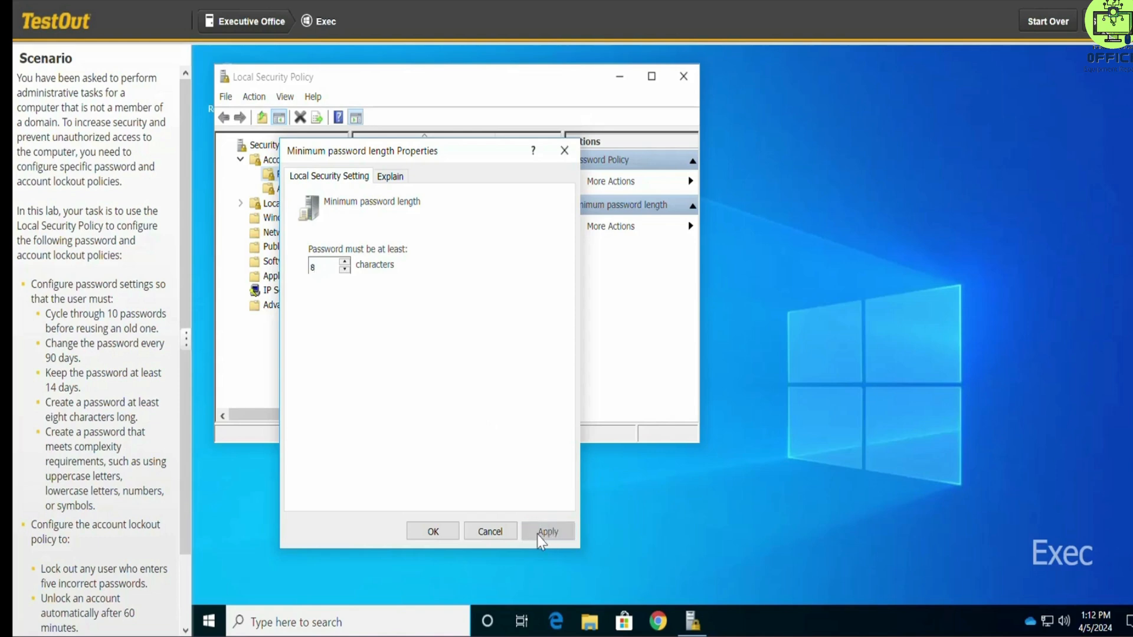
left_click(453, 532)
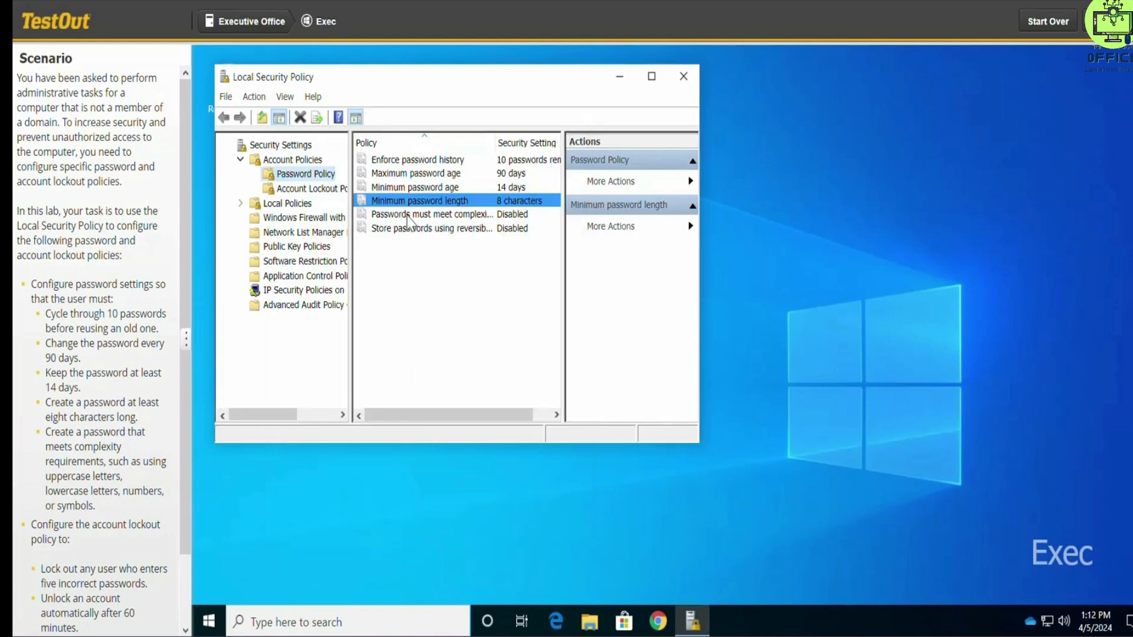
Step: Enable the policy that passwords must meet complexity requirements, and apply it
left_click(408, 215)
double_click(407, 217)
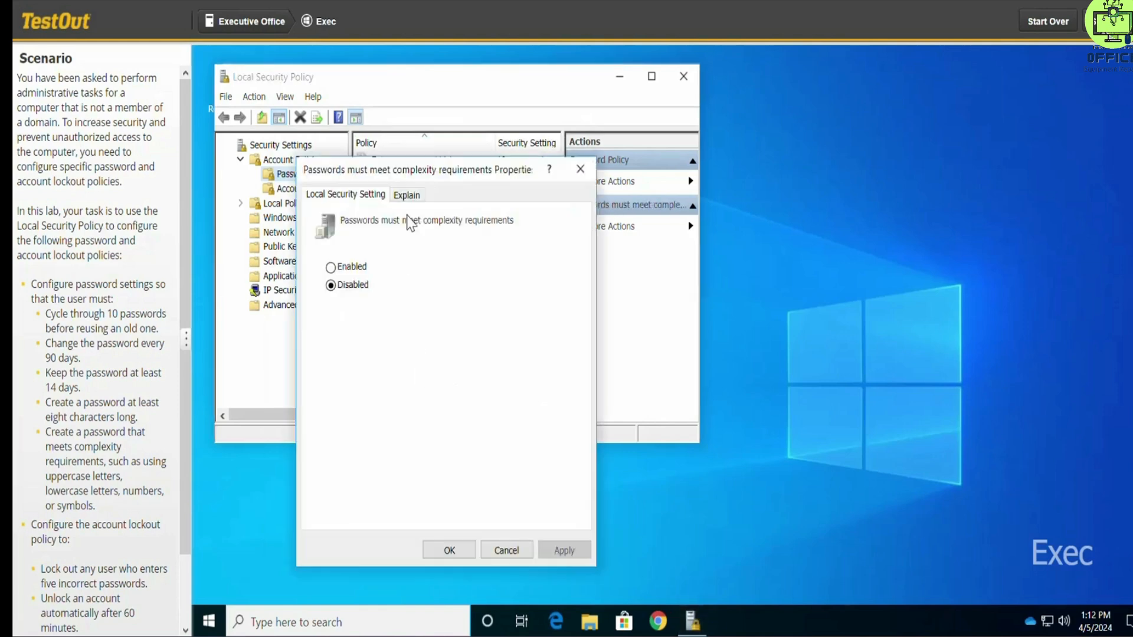
left_click(331, 267)
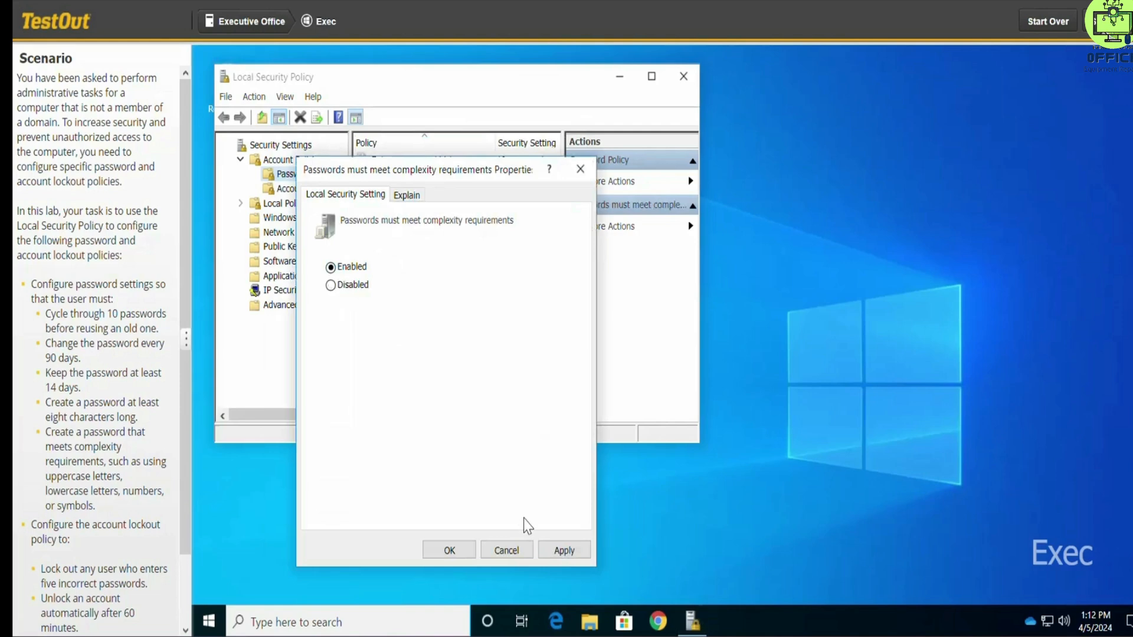
left_click(556, 548)
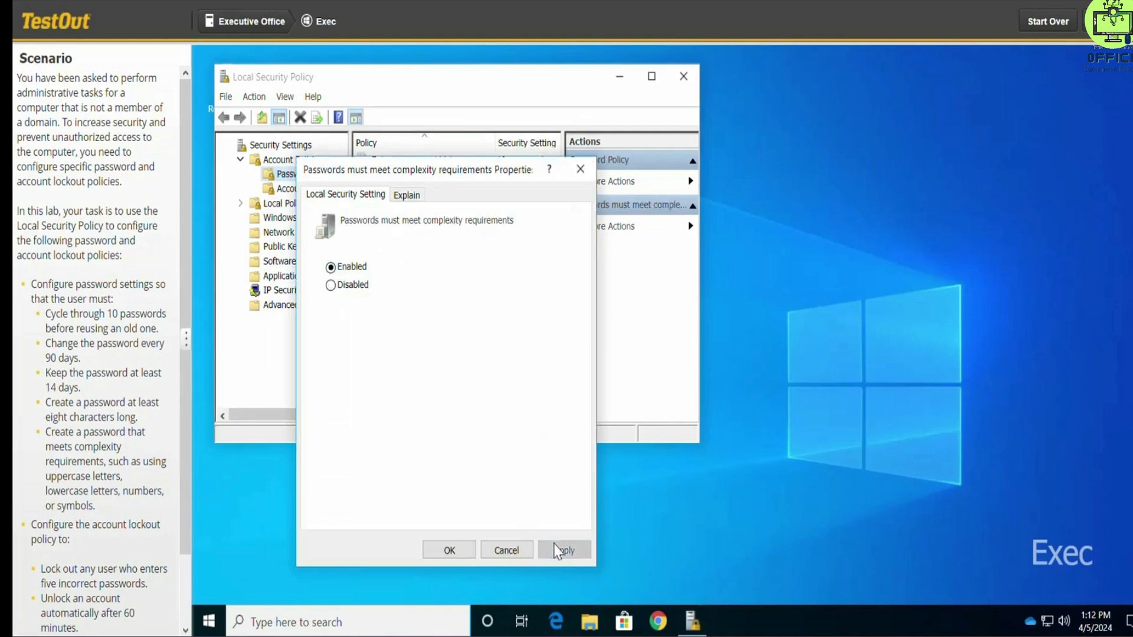
left_click(451, 551)
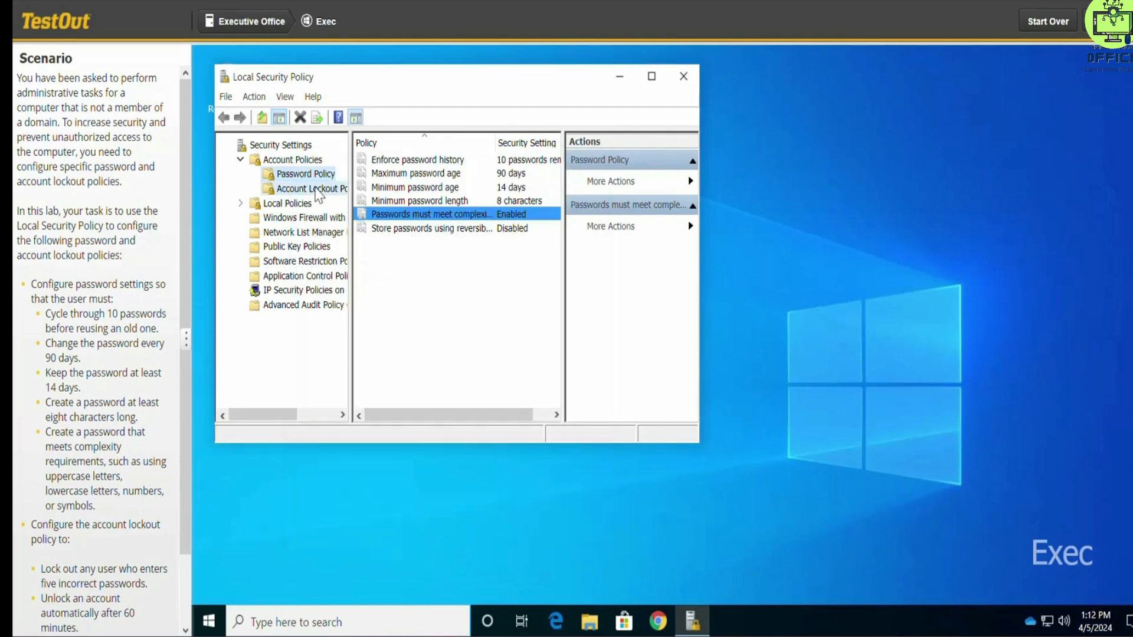
Step: Set the Account lockout threshold policy to 5 invalid logon attempts and apply it, accepting the suggested values for the related lockout policies
left_click(316, 188)
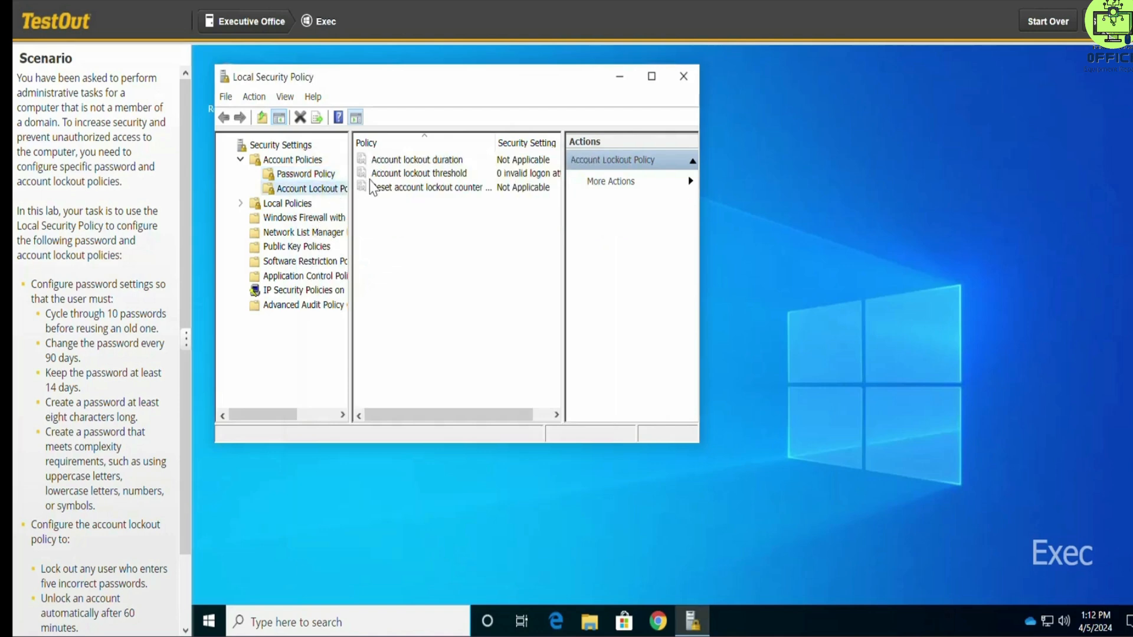
left_click(391, 175)
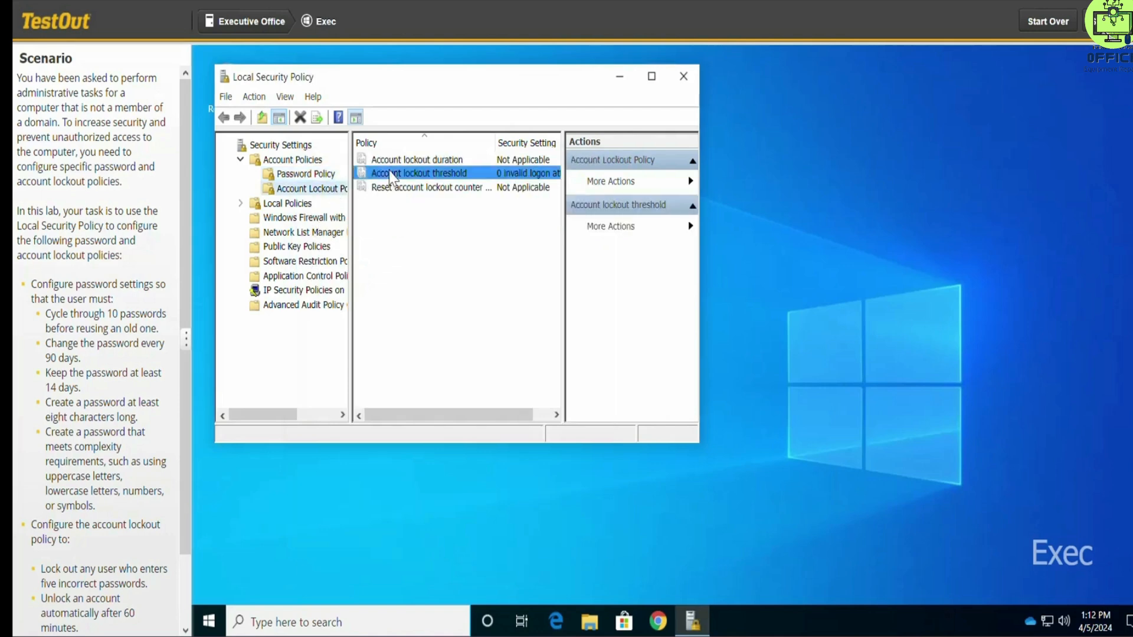
double_click(392, 175)
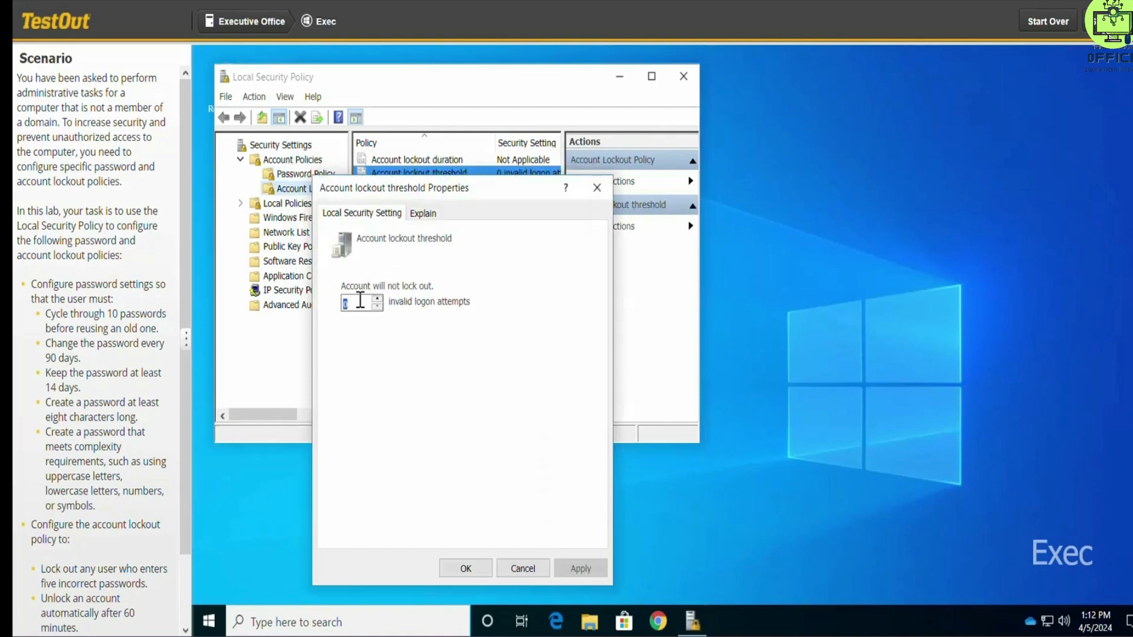
type("5")
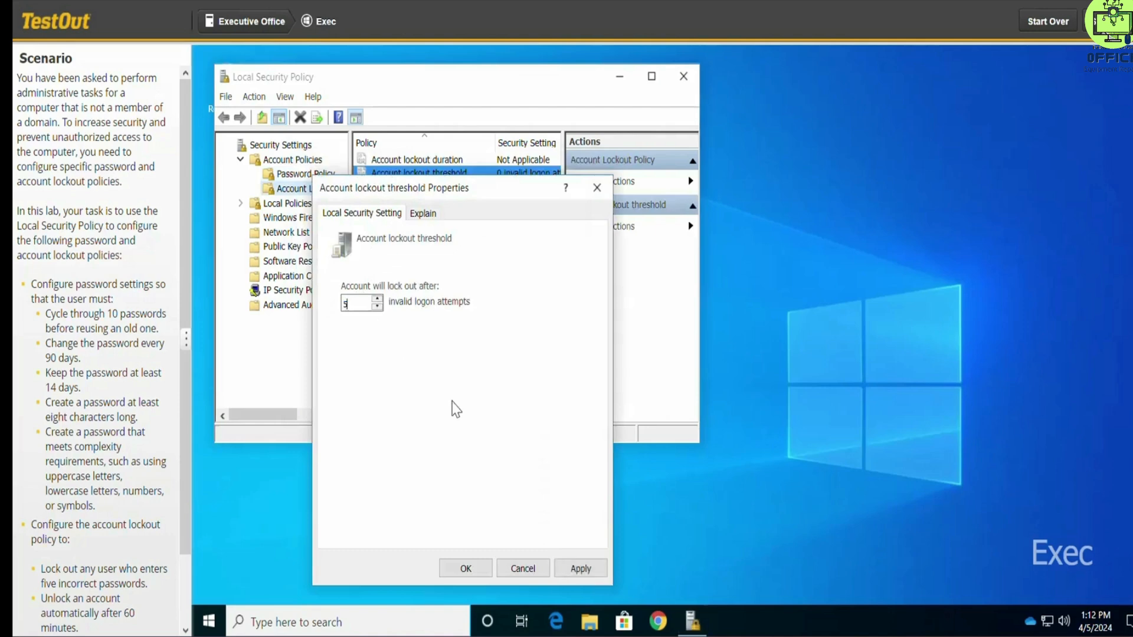
left_click(575, 574)
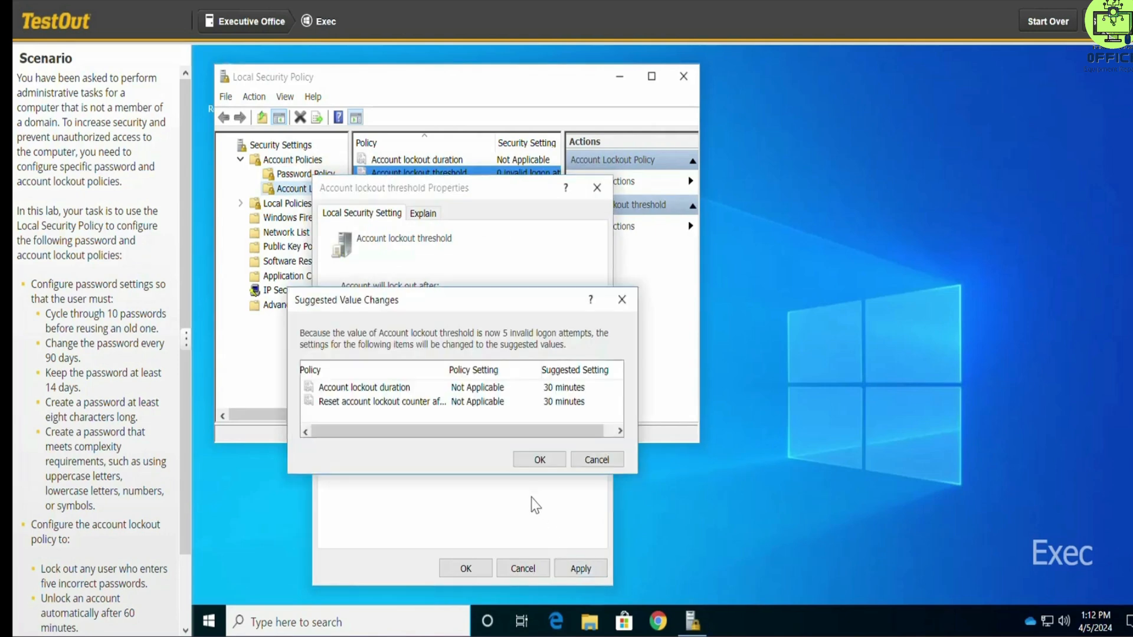
left_click(538, 459)
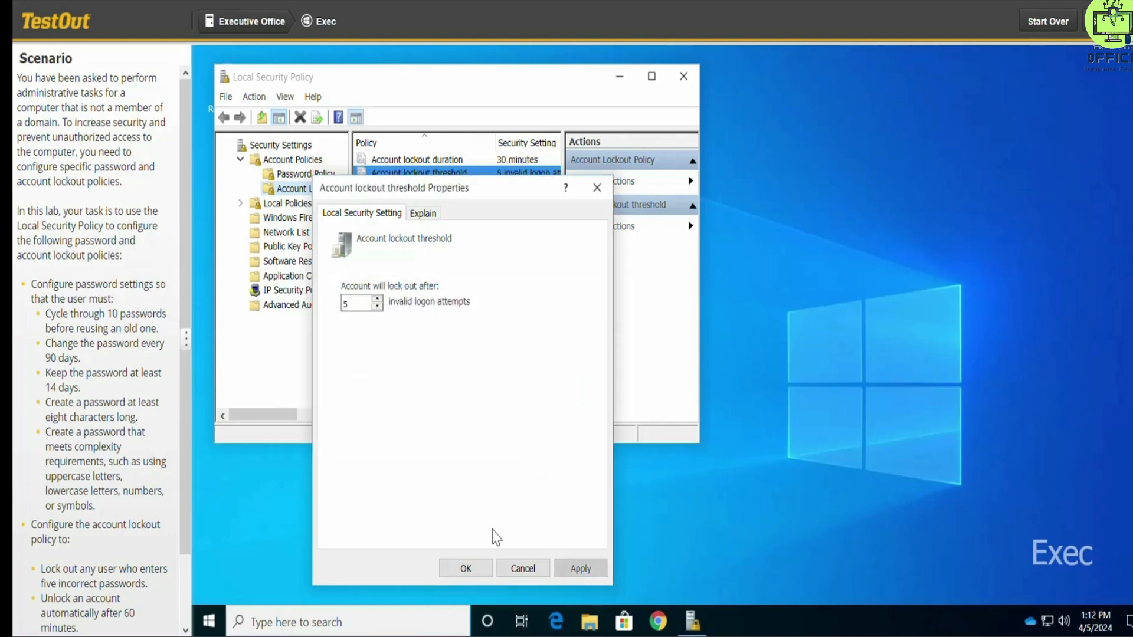
left_click(471, 568)
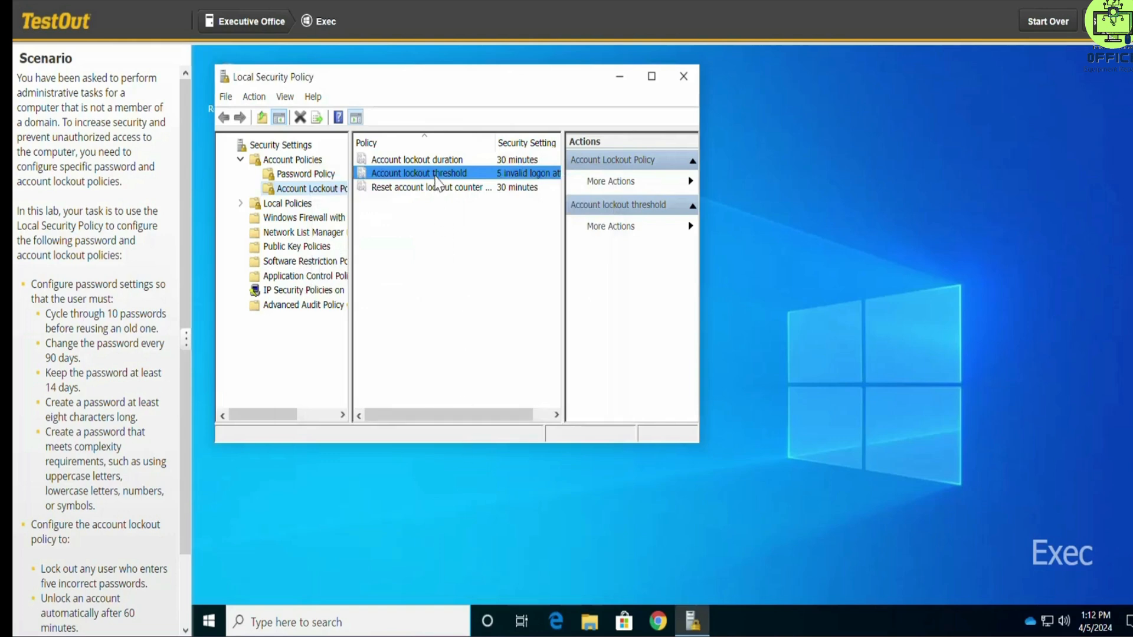
Step: Set the Account lockout duration policy so that accounts are locked out for 60 minutes, and apply it
double_click(440, 159)
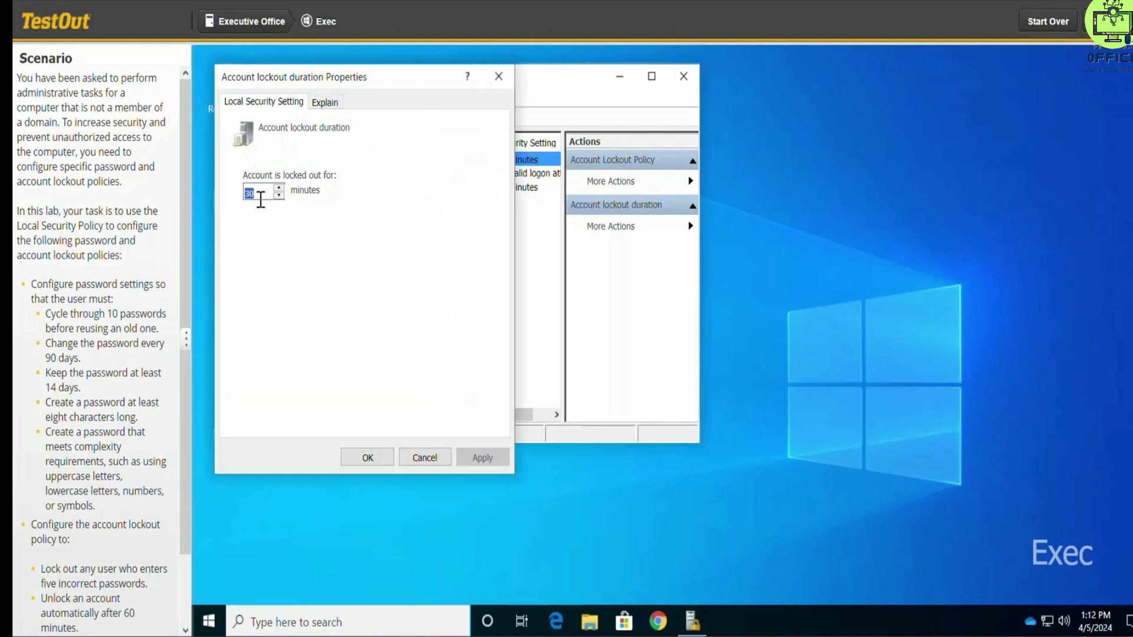
type("6")
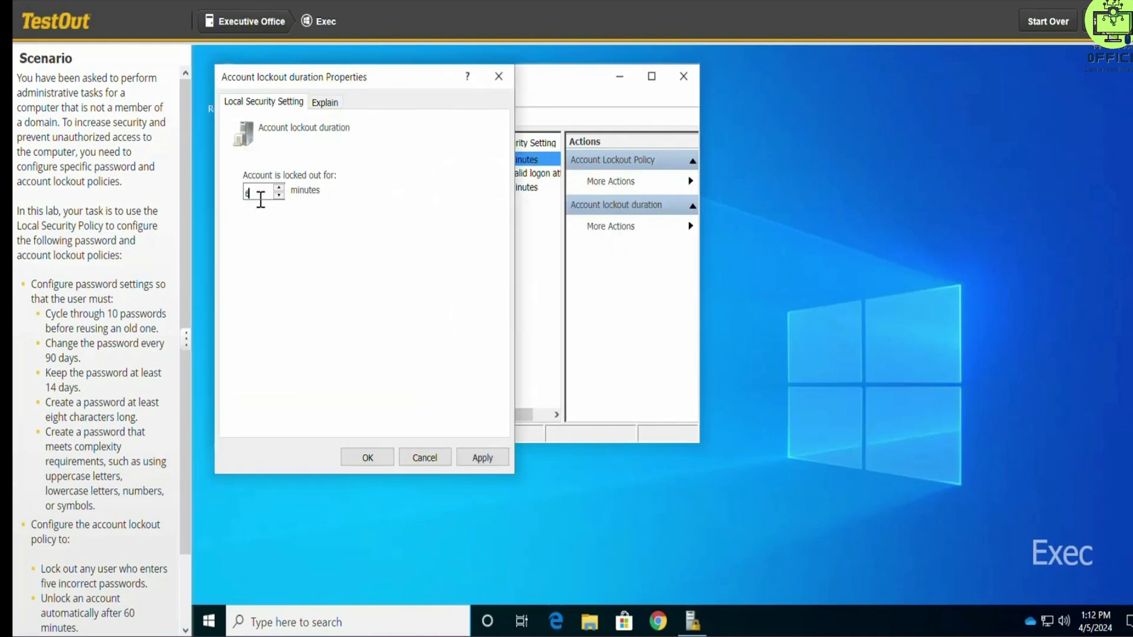
type("0")
left_click(482, 459)
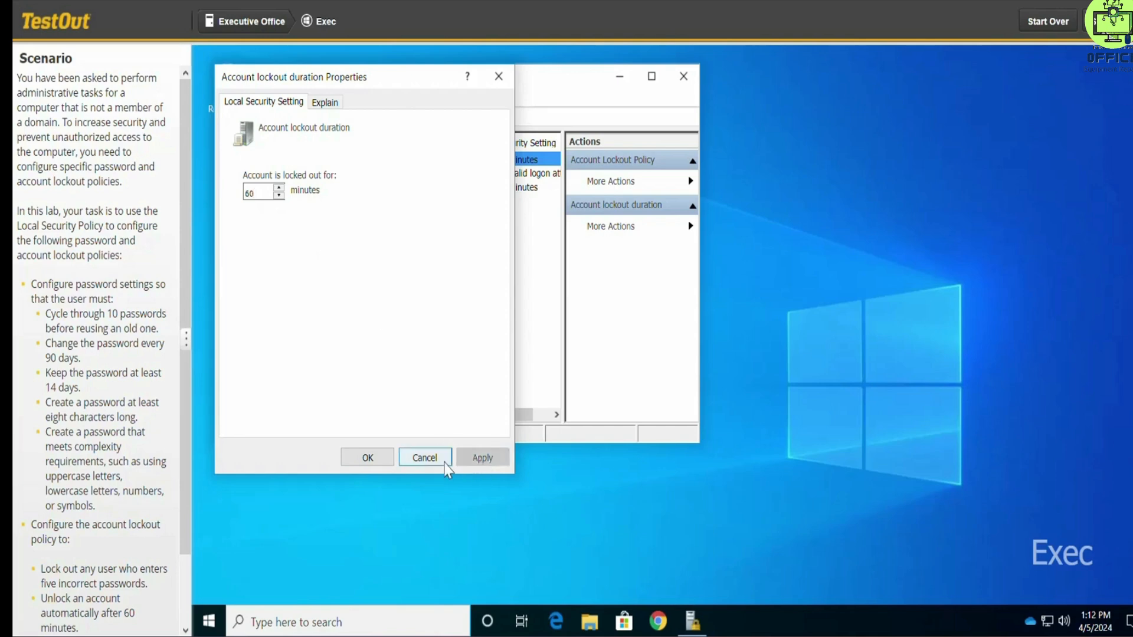
left_click(368, 458)
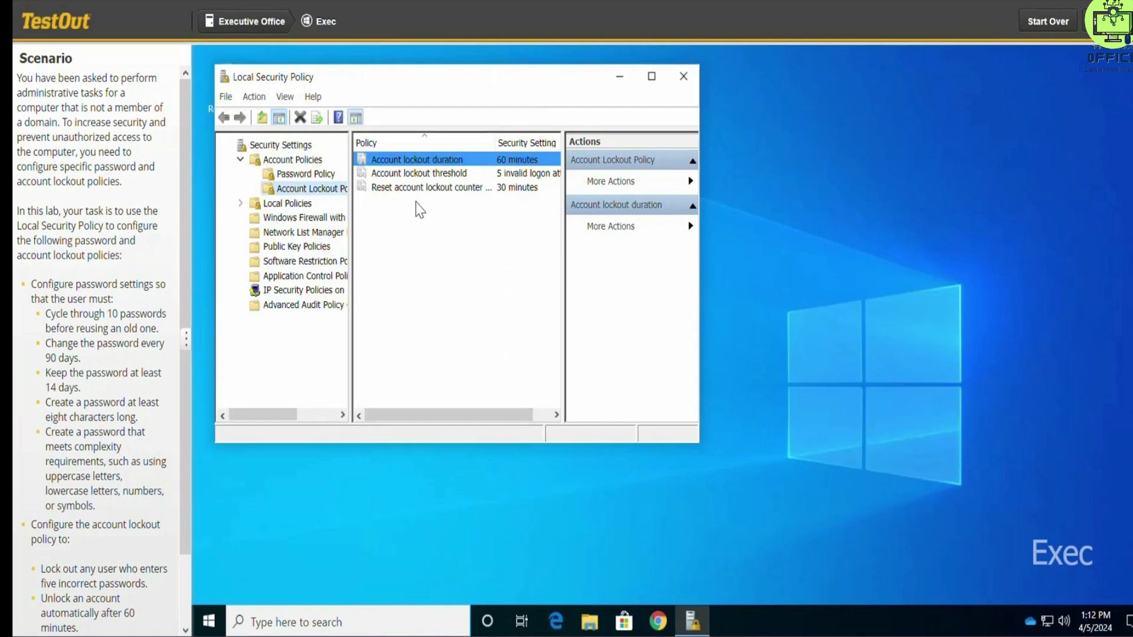
Step: Set the policy to reset the account lockout counter after 10 minutes, apply it, and submit the lab for scoring
left_click(428, 190)
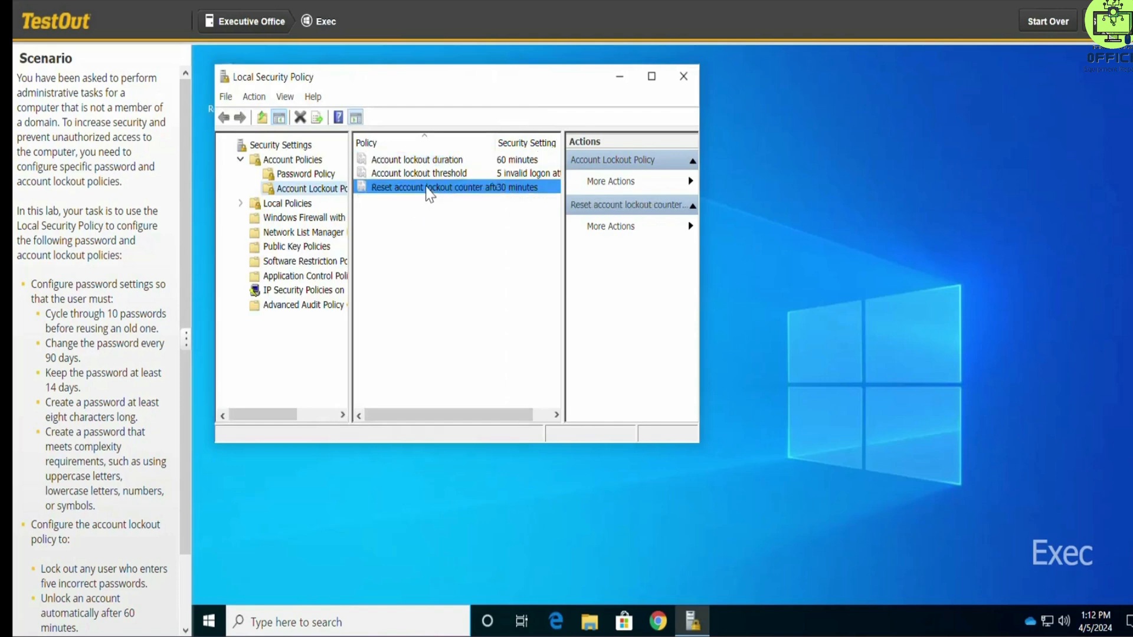
double_click(427, 189)
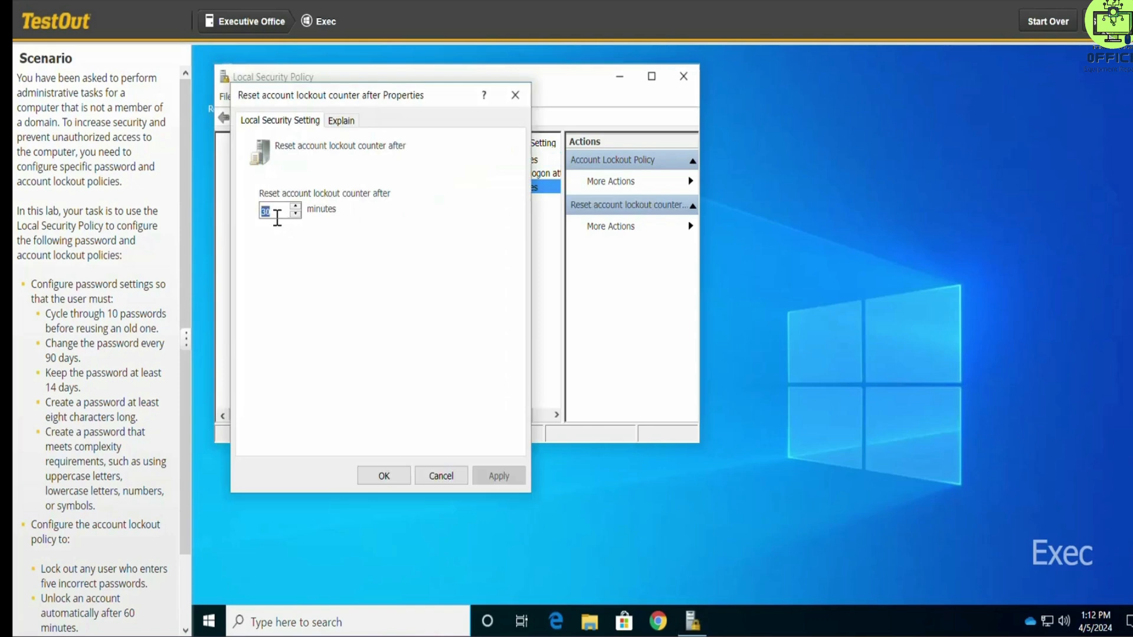
type("1")
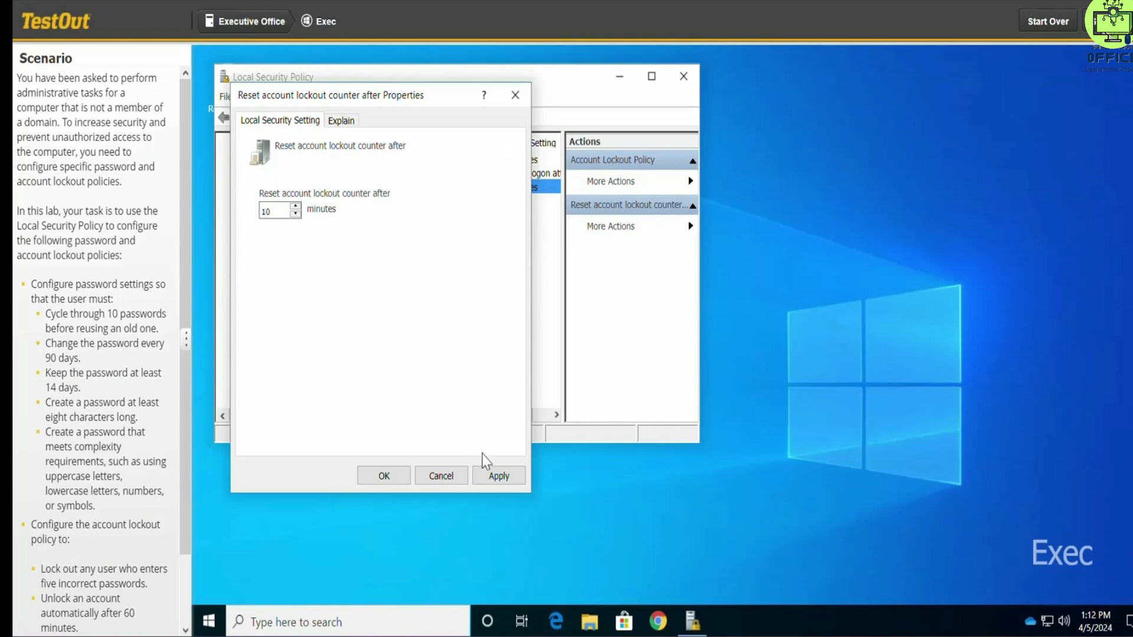
left_click(492, 476)
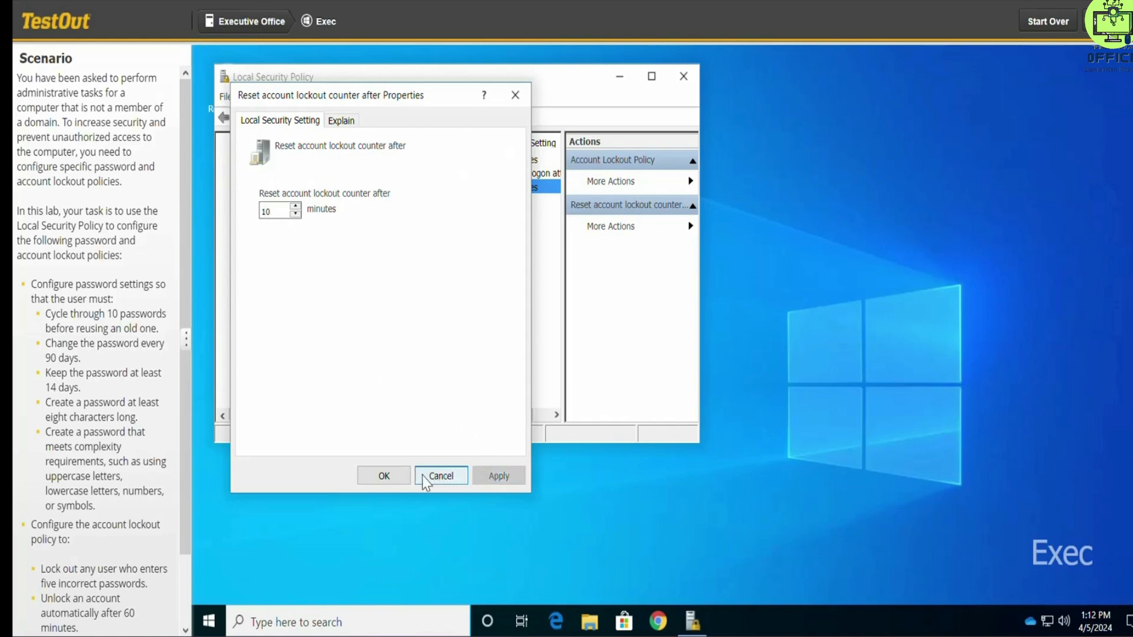
left_click(400, 486)
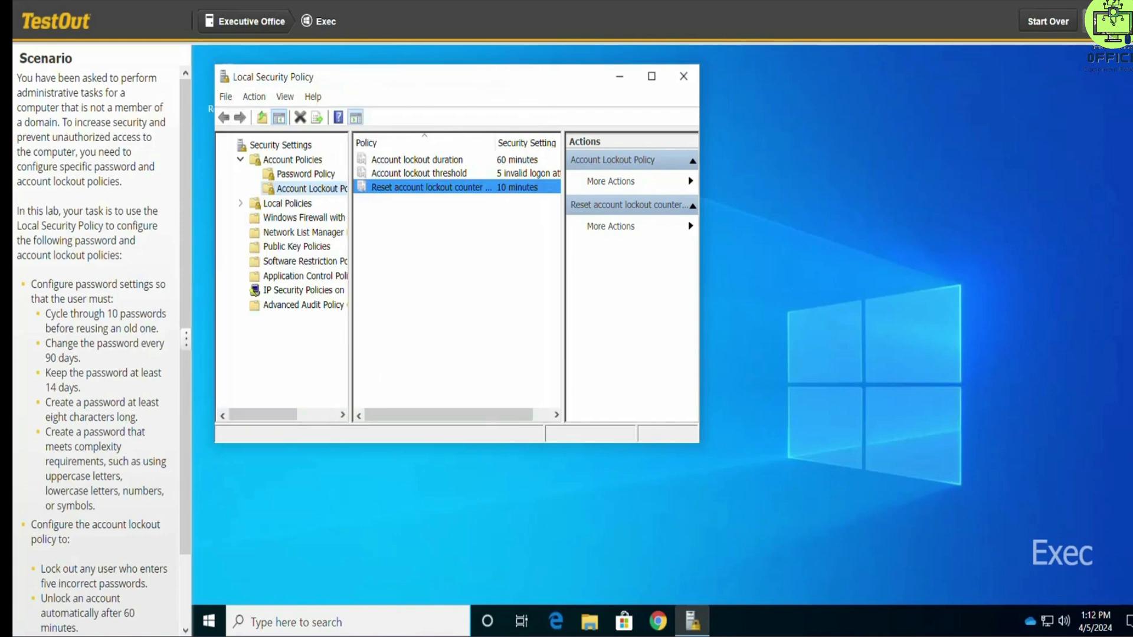
left_click(1109, 22)
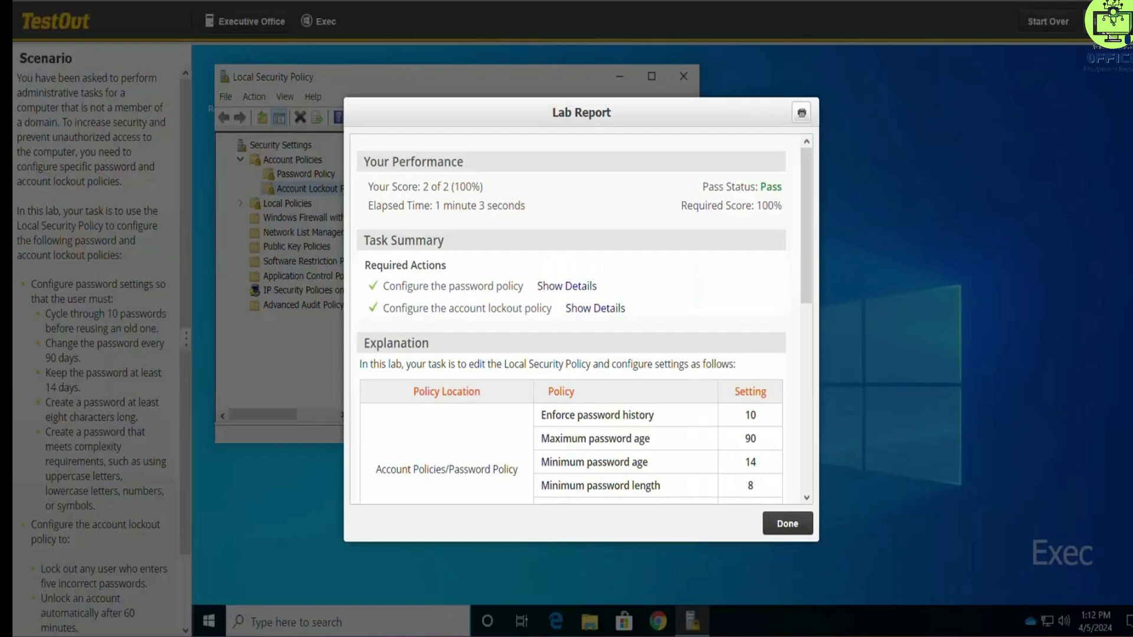